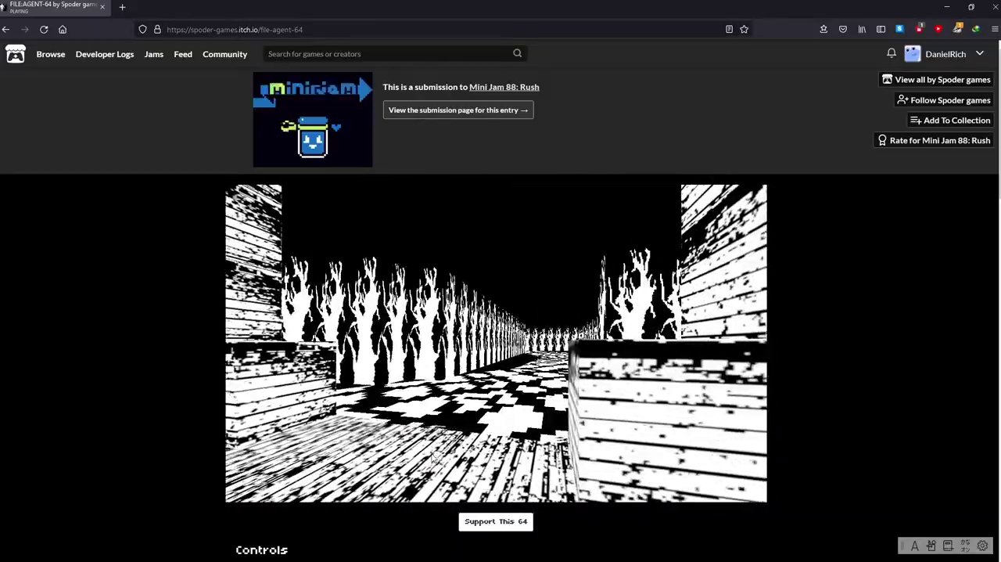
Walk past the red watering can toward the room's far wall
{"action": "key", "text": "w"}
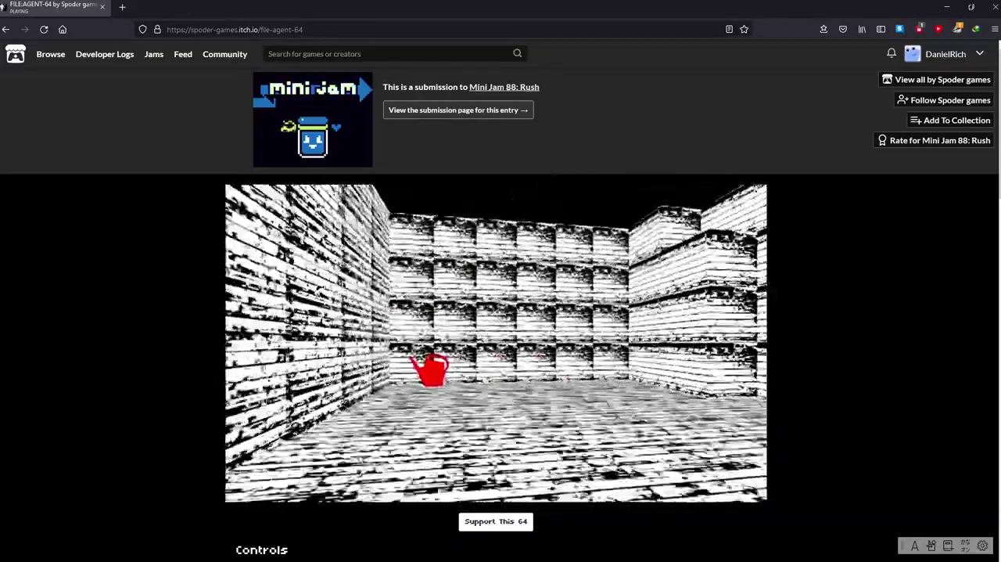
Walk down the corridor and through the open rooms to the checkered-floor area
{"action": "key", "text": "w"}
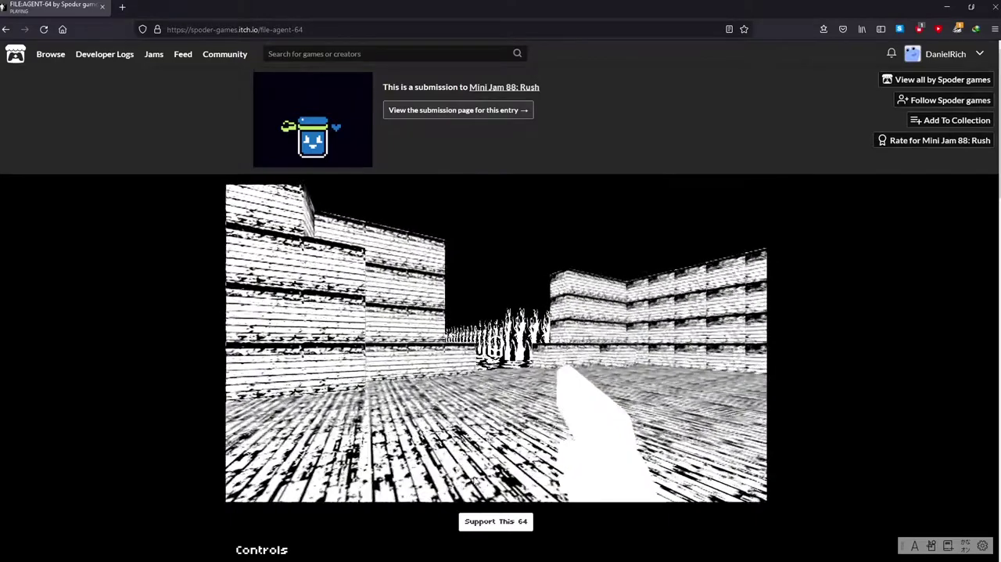
{"action": "key", "text": "w"}
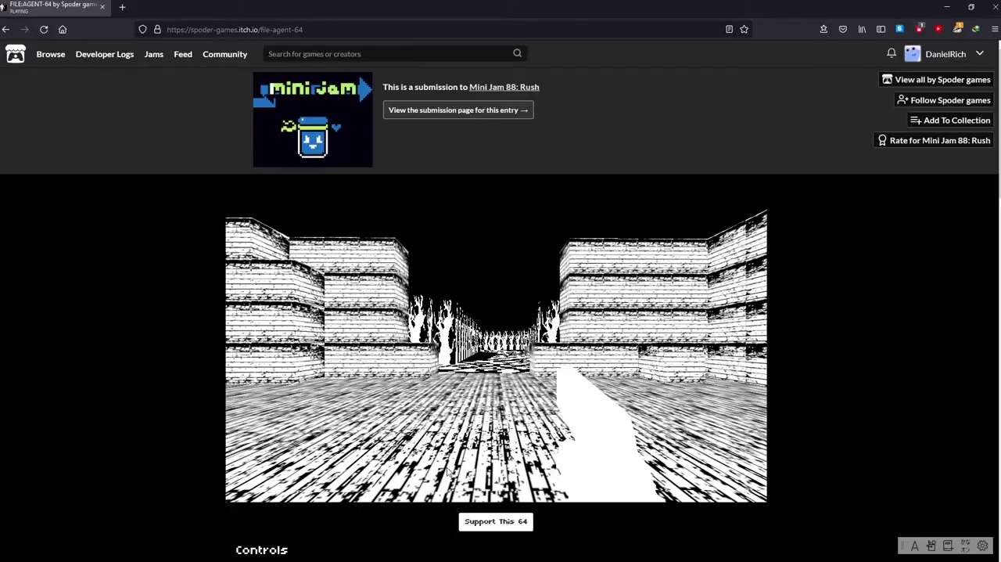
{"action": "key", "text": "w"}
{"action": "key", "text": "s"}
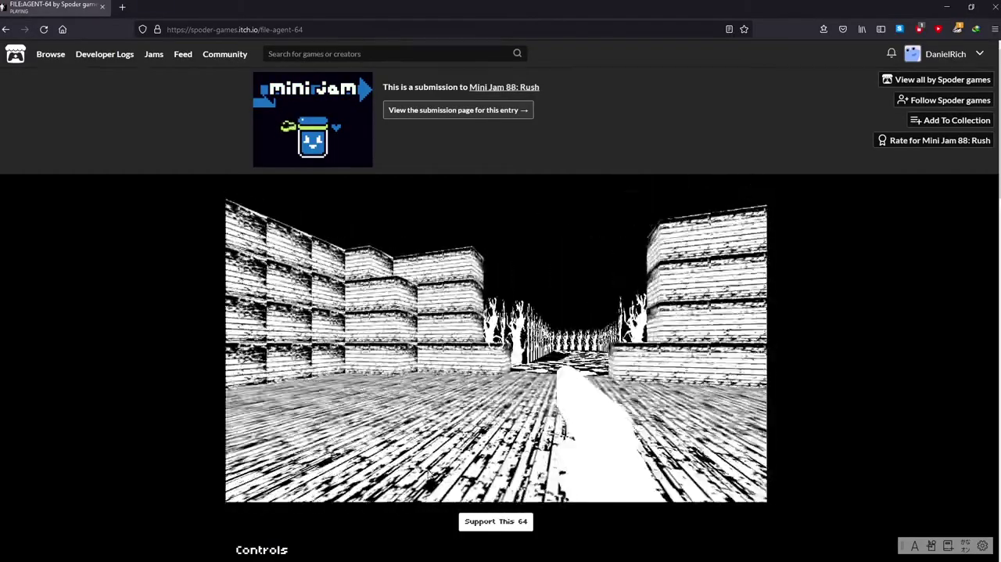
{"action": "key", "text": "w"}
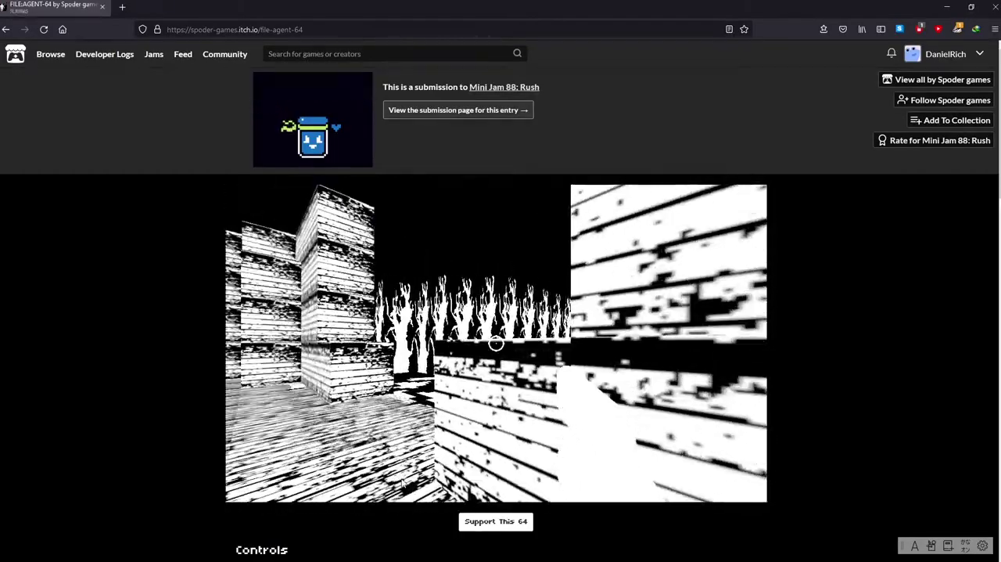
{"action": "key", "text": "w"}
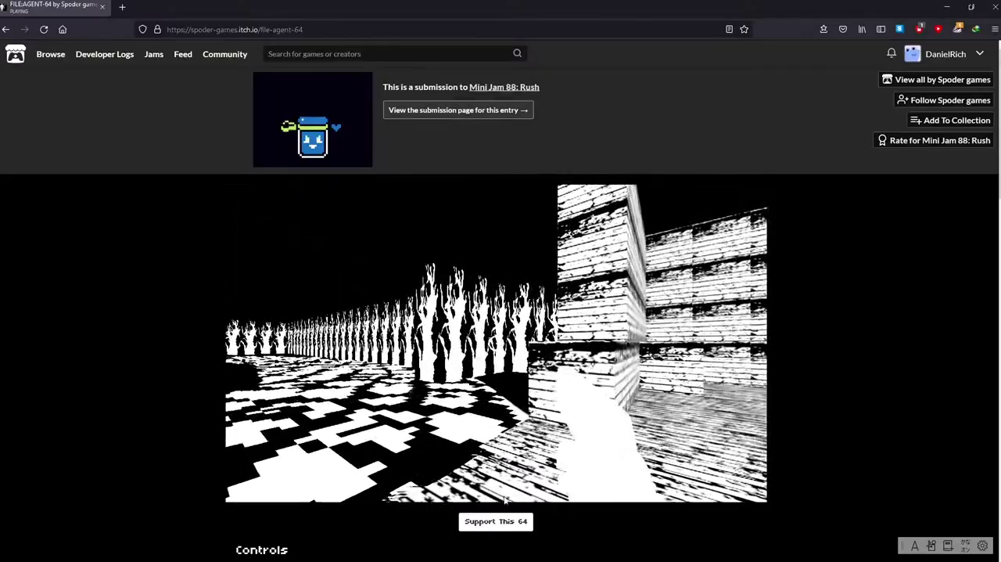
Follow the long tree corridor through the forest
{"action": "key", "text": "w"}
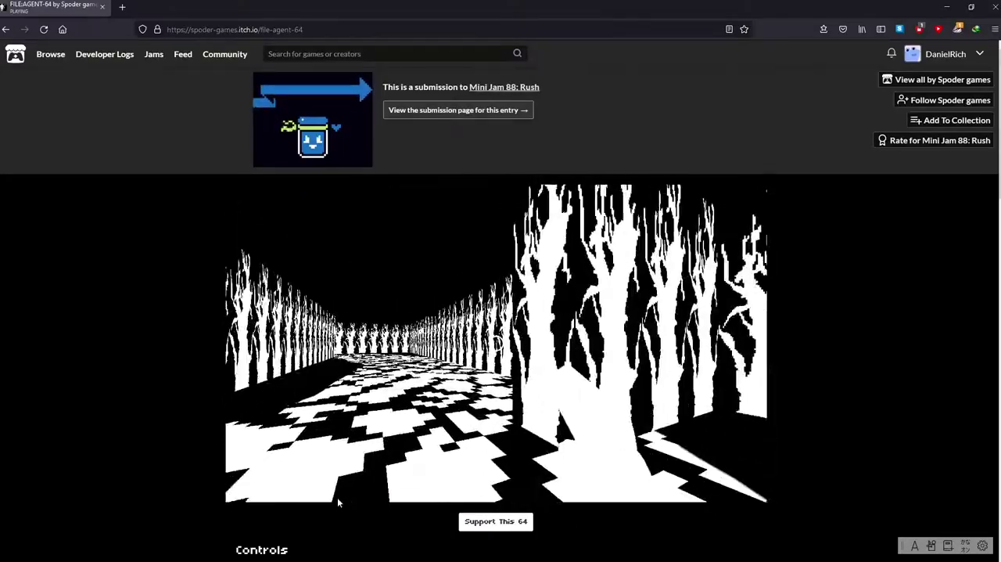
{"action": "key", "text": "w"}
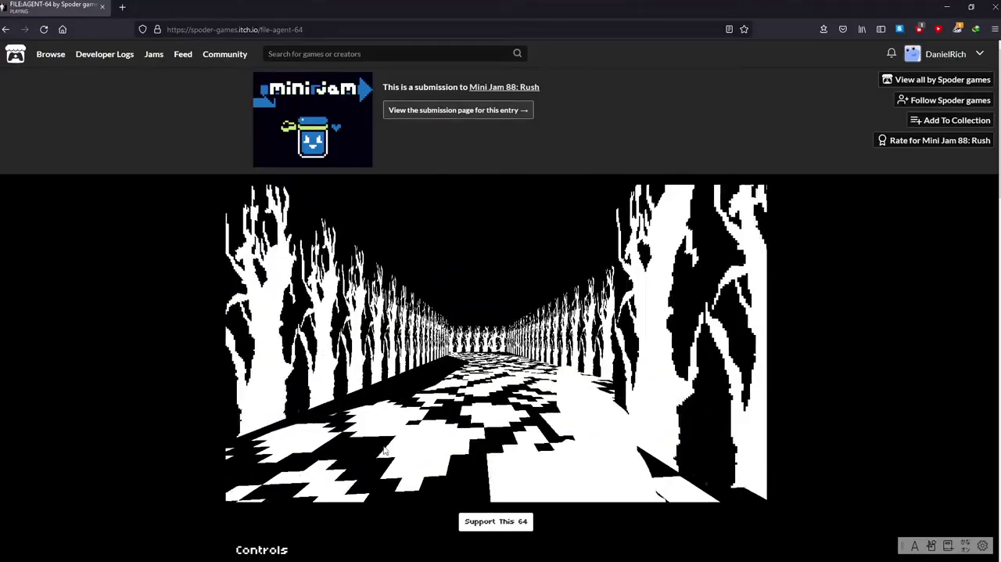
{"action": "key", "text": "w"}
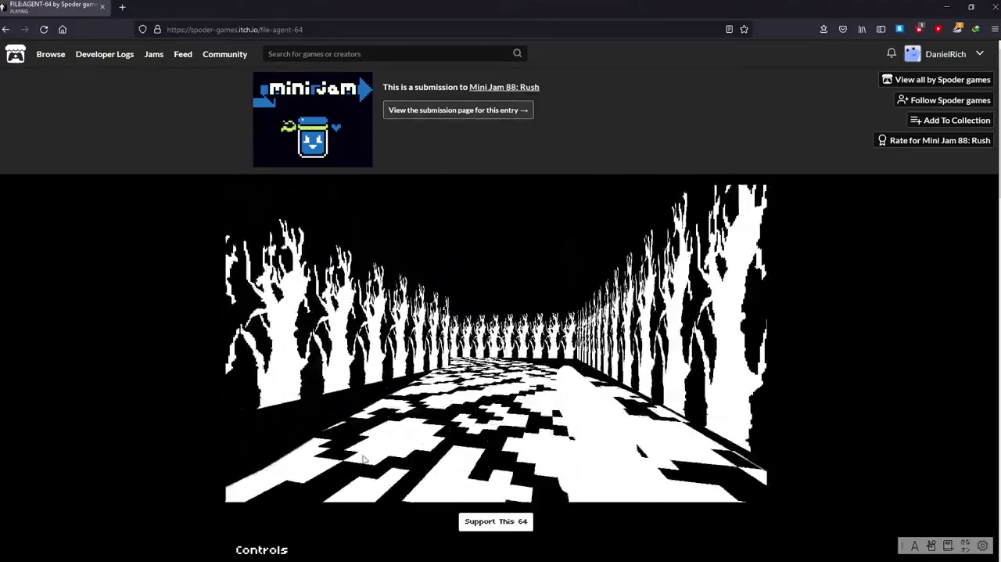
{"action": "key", "text": "w"}
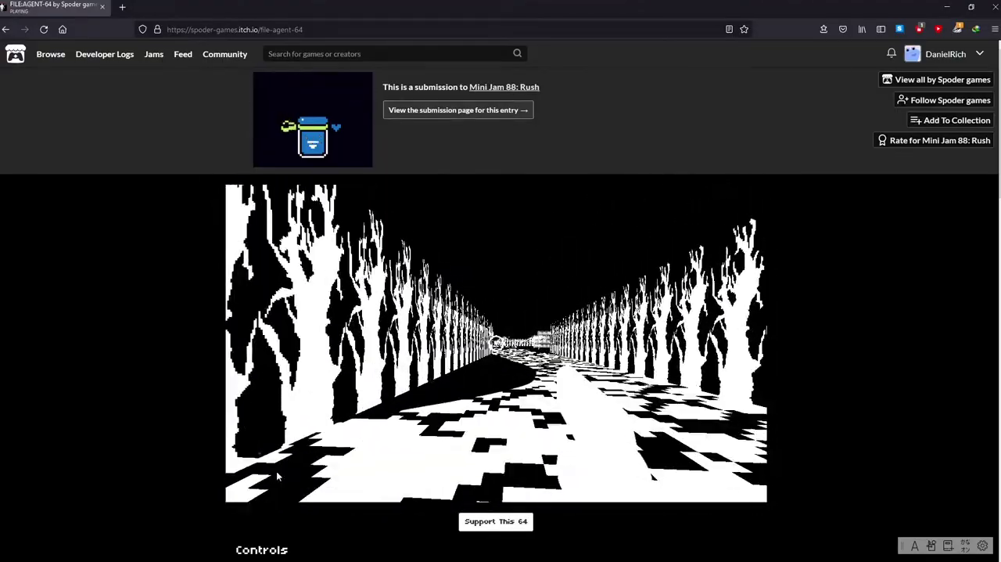
{"action": "key", "text": "w"}
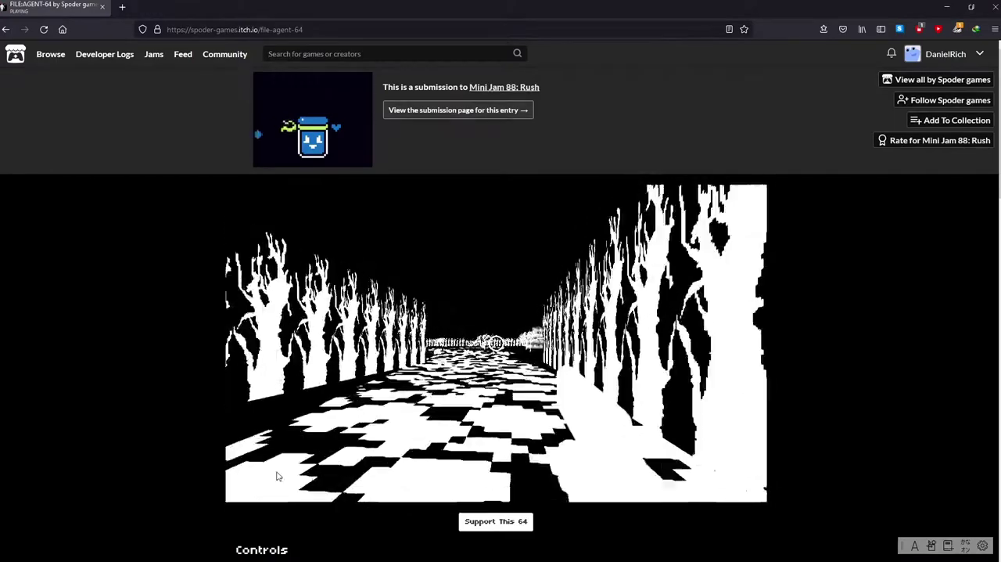
{"action": "key", "text": "w"}
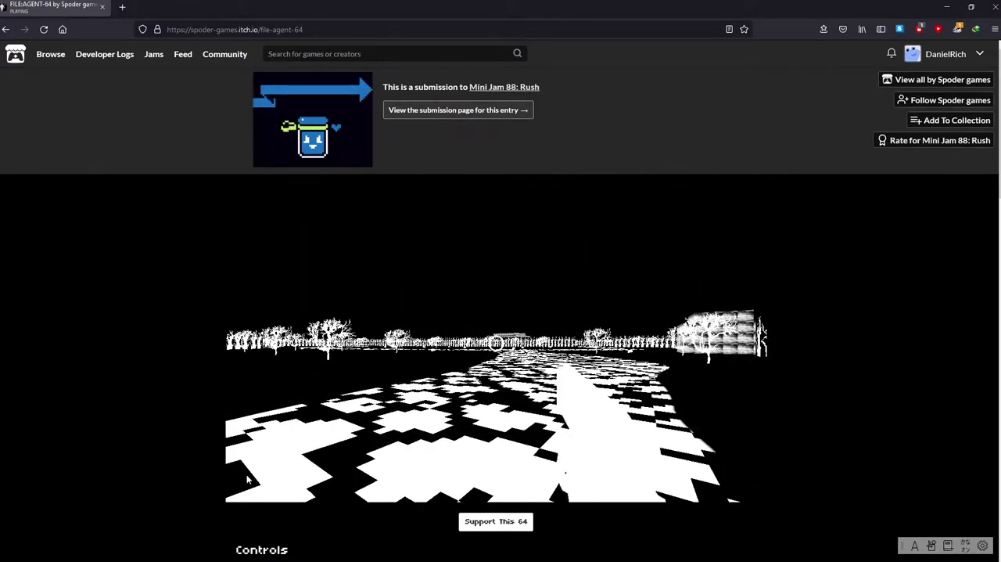
{"action": "key", "text": "w"}
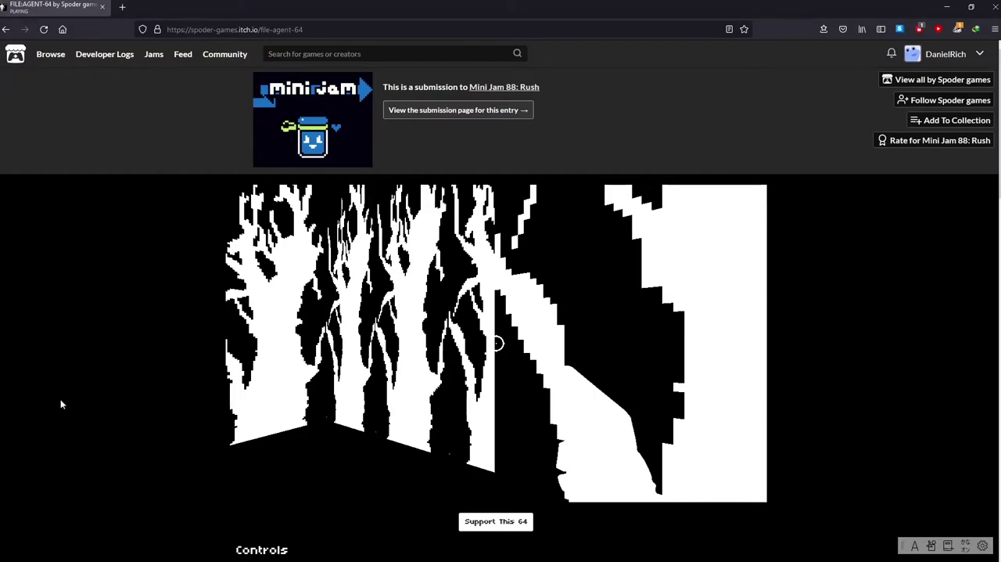
Back away from the red creature, then go Back to the free Horror games listing
{"action": "key", "text": "w"}
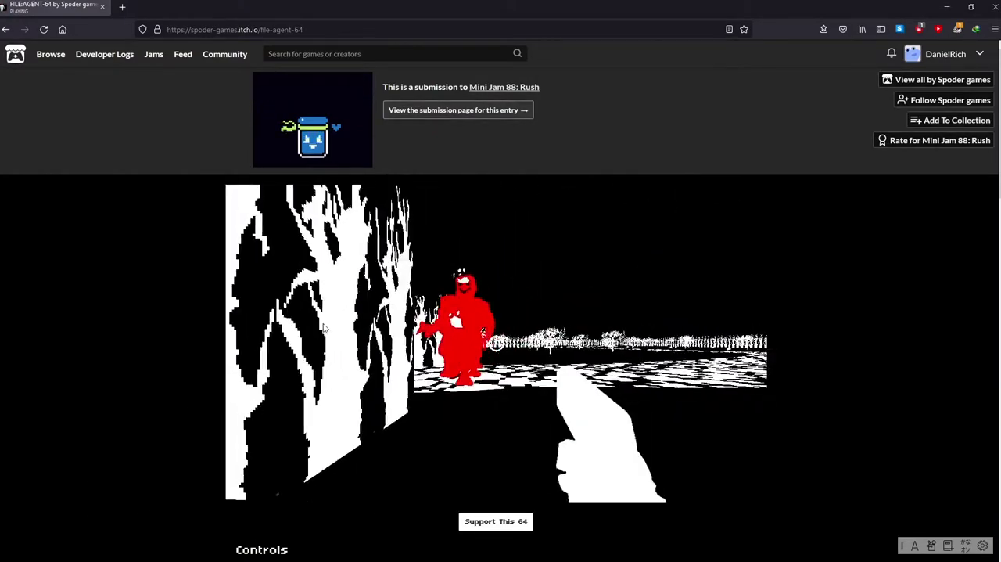
{"action": "key", "text": "s"}
{"action": "key", "text": "s"}
{"action": "key", "text": "s"}
{"action": "key", "text": "s"}
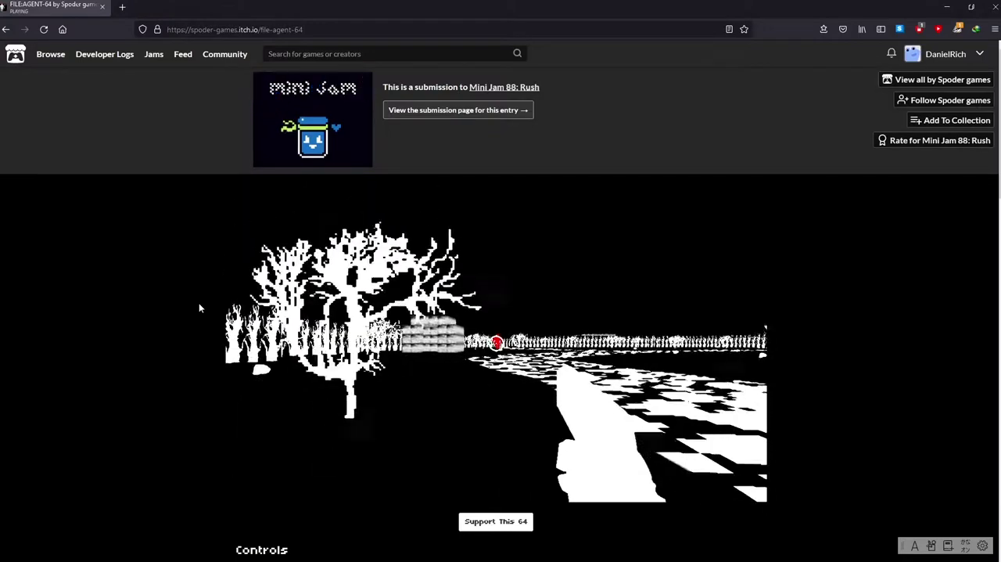
{"action": "key", "text": "s"}
{"action": "right_click", "coordinate": [199, 302]}
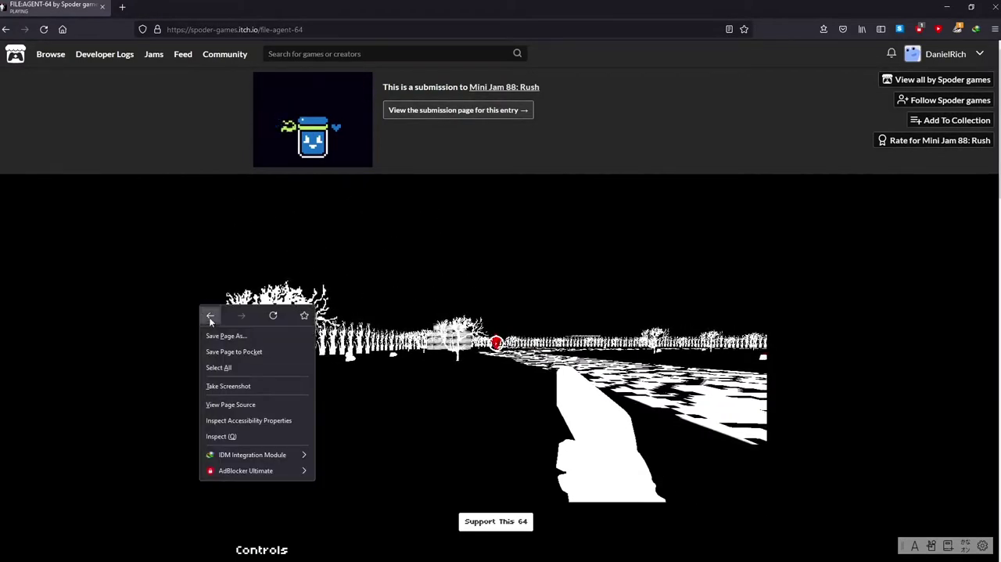
{"action": "left_click", "coordinate": [209, 317]}
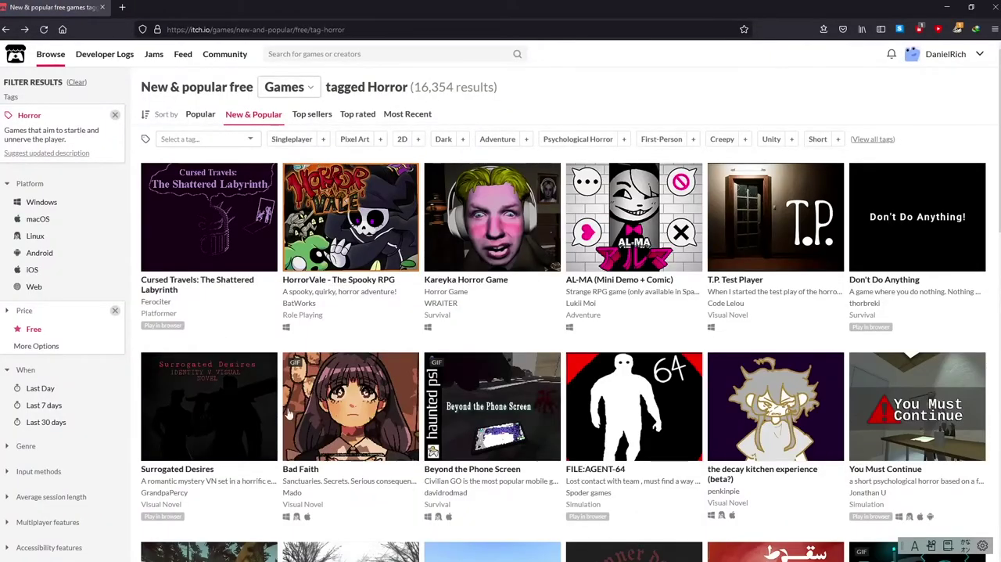